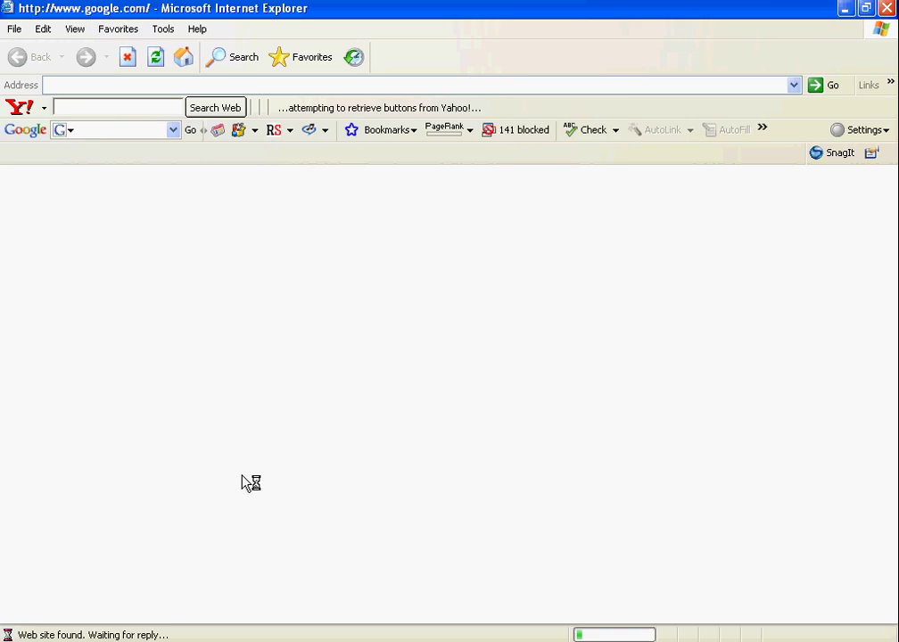
text(w)
click(182, 87)
text(www)
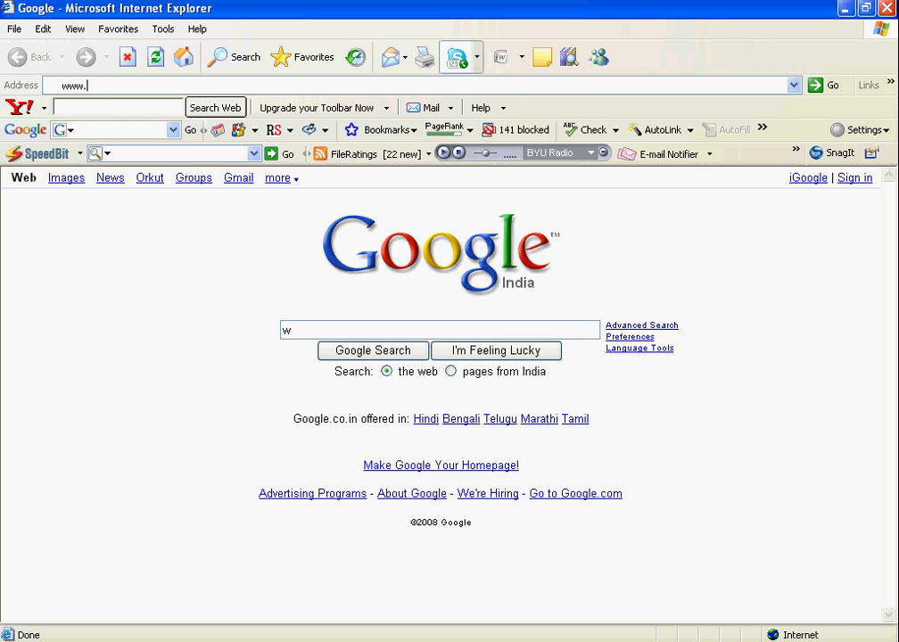
text(.drup)
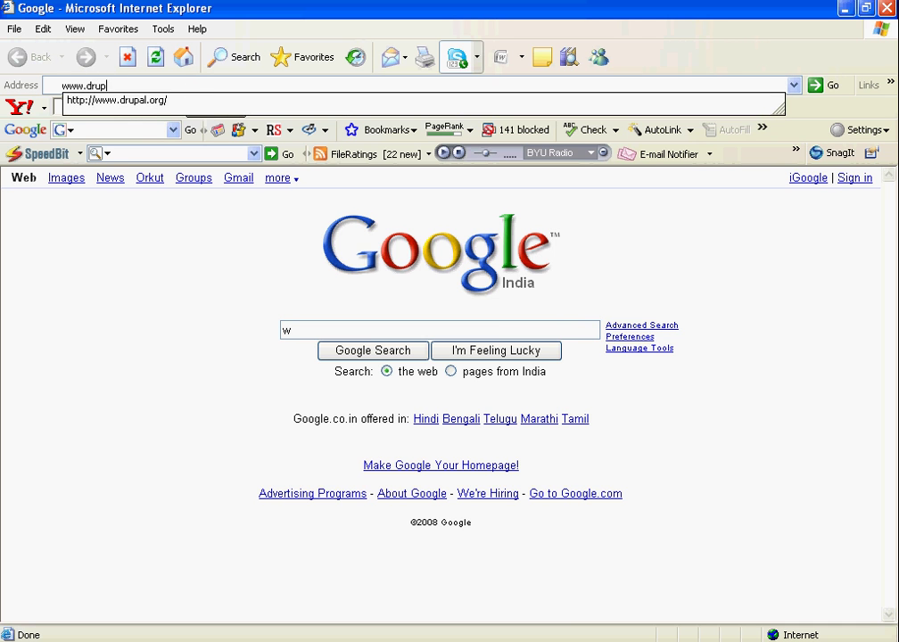
text(al.org)
key(Return)
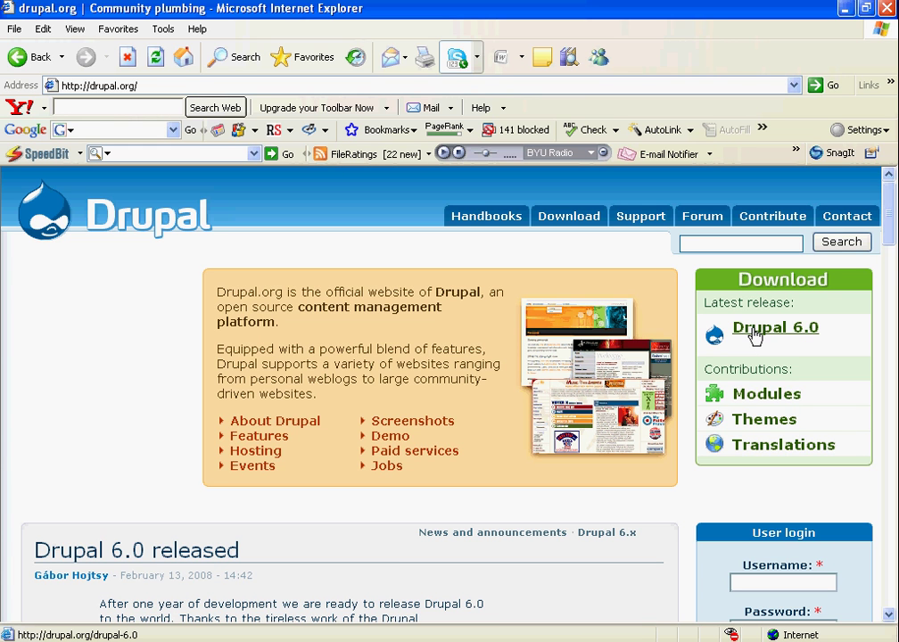
click(753, 334)
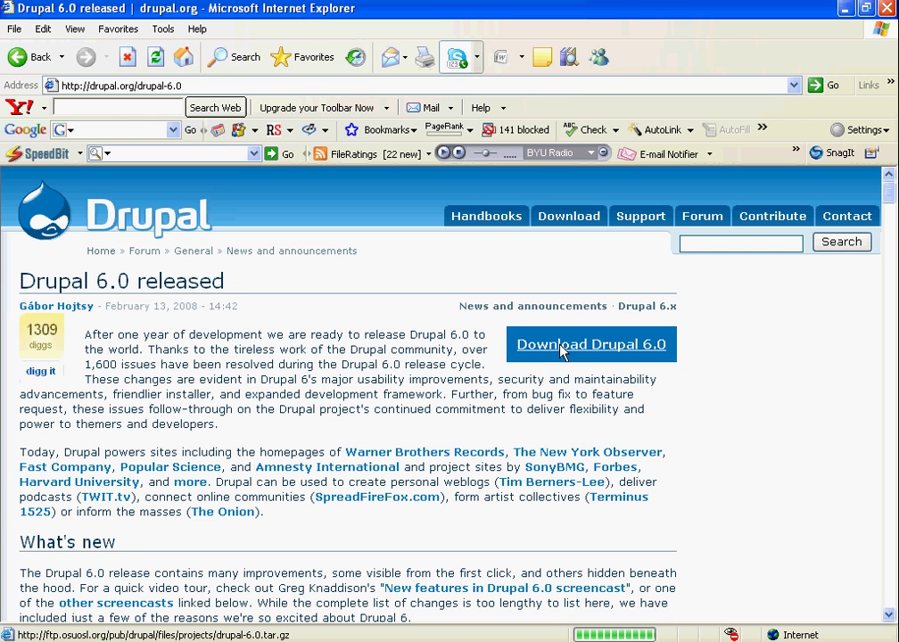
Step: Download drupal-6.0.tar.gz to the desktop with Download Accelerator Plus
click(567, 350)
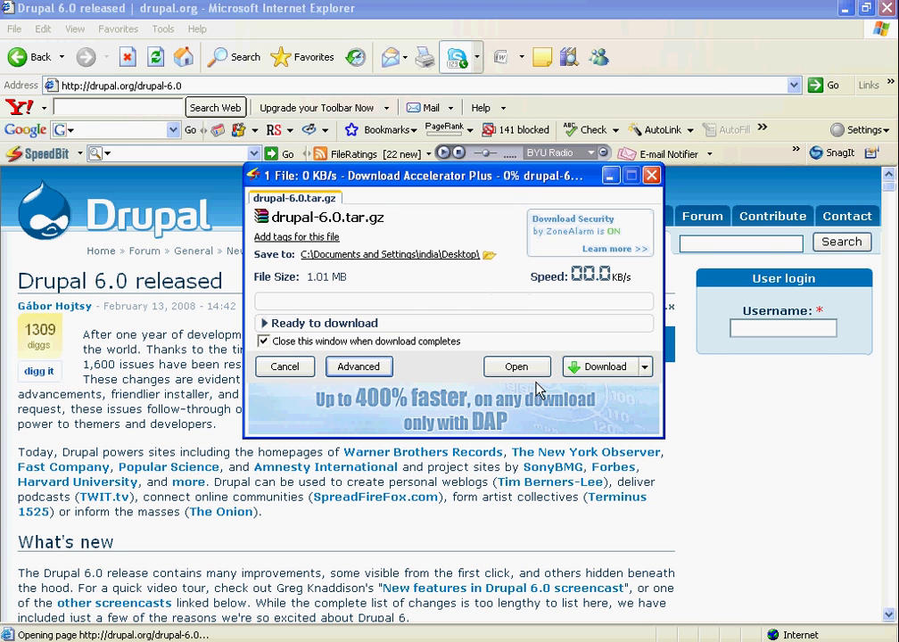
click(601, 367)
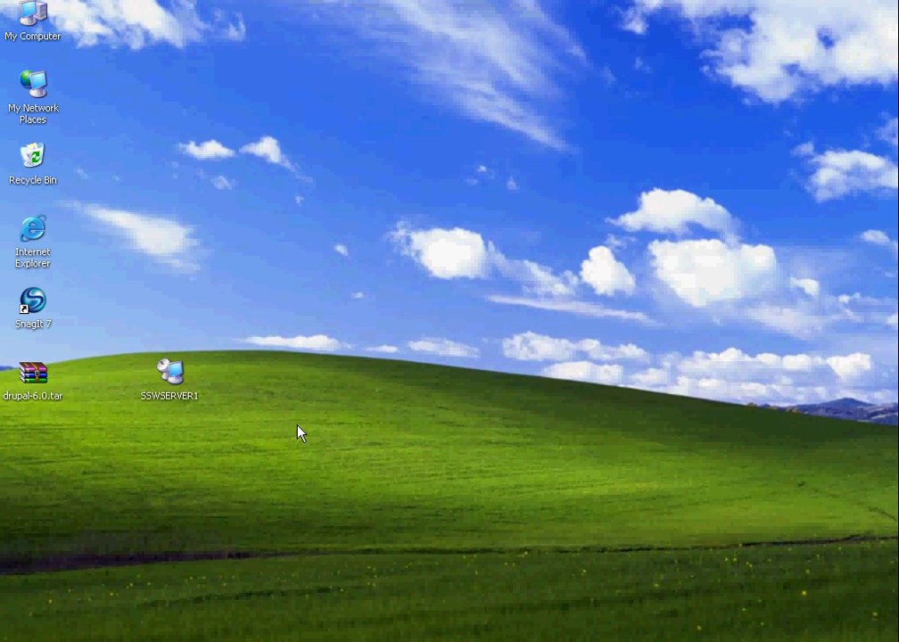
Step: Extract drupal-6.0.tar onto the desktop and rename the extracted drupal-6.0 folder to drupal
right_click(42, 380)
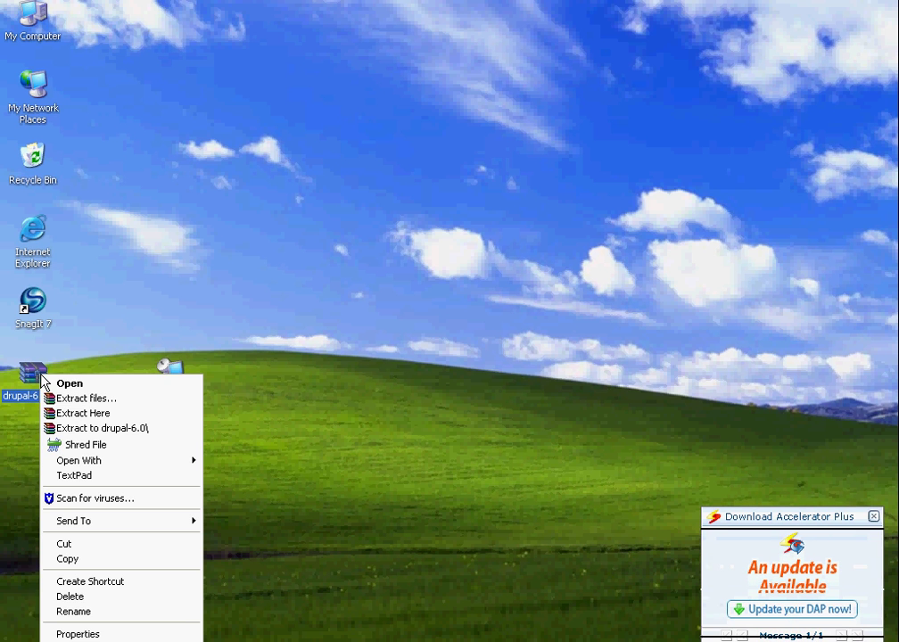
click(62, 413)
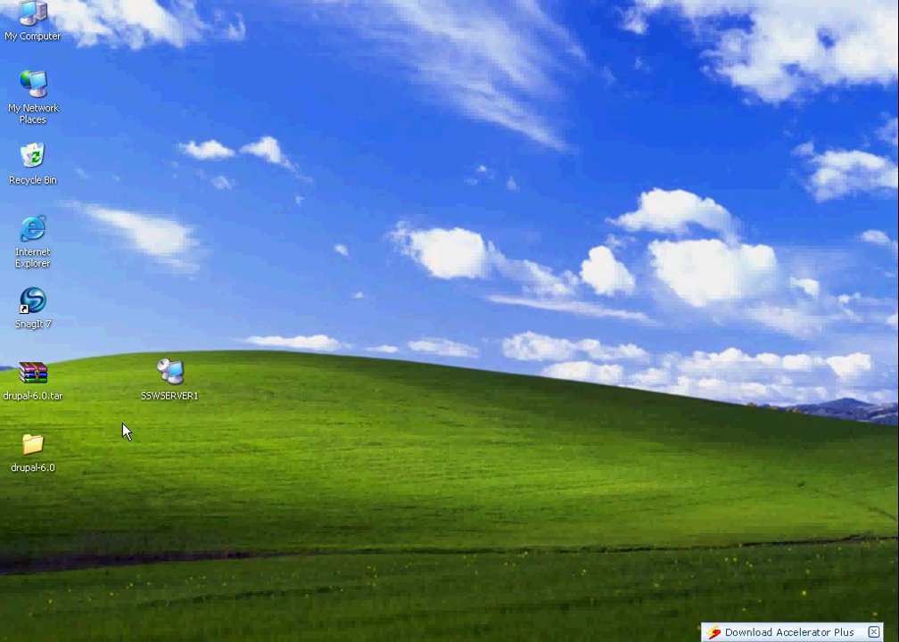
click(33, 446)
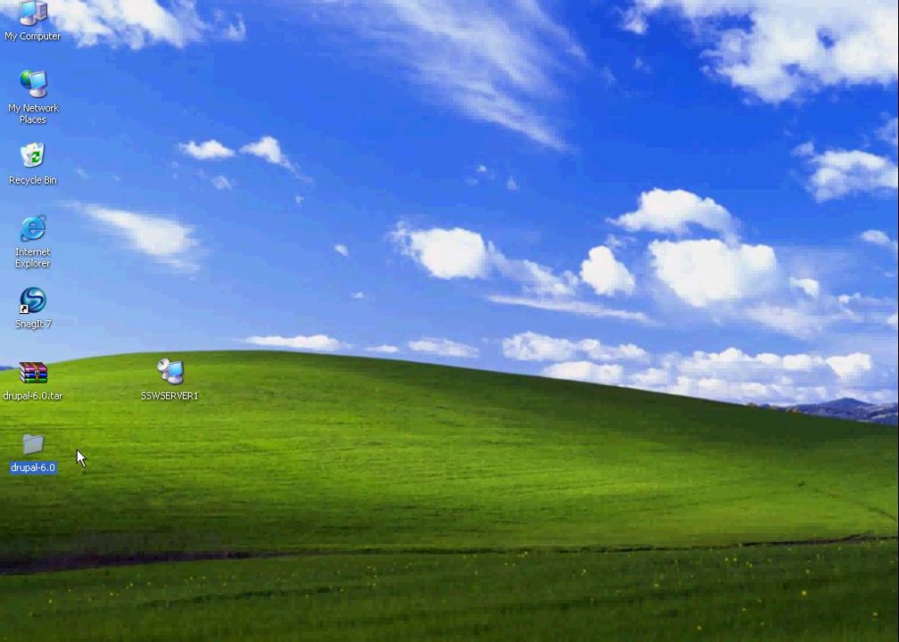
right_click(36, 451)
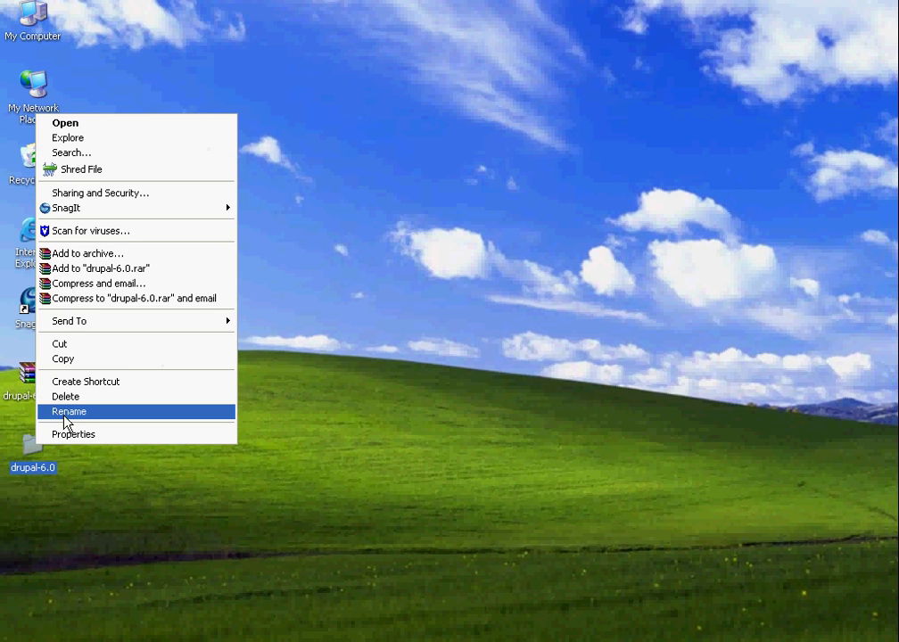
click(63, 413)
key(End)
key(BackSpace)
key(BackSpace)
key(BackSpace)
key(BackSpace)
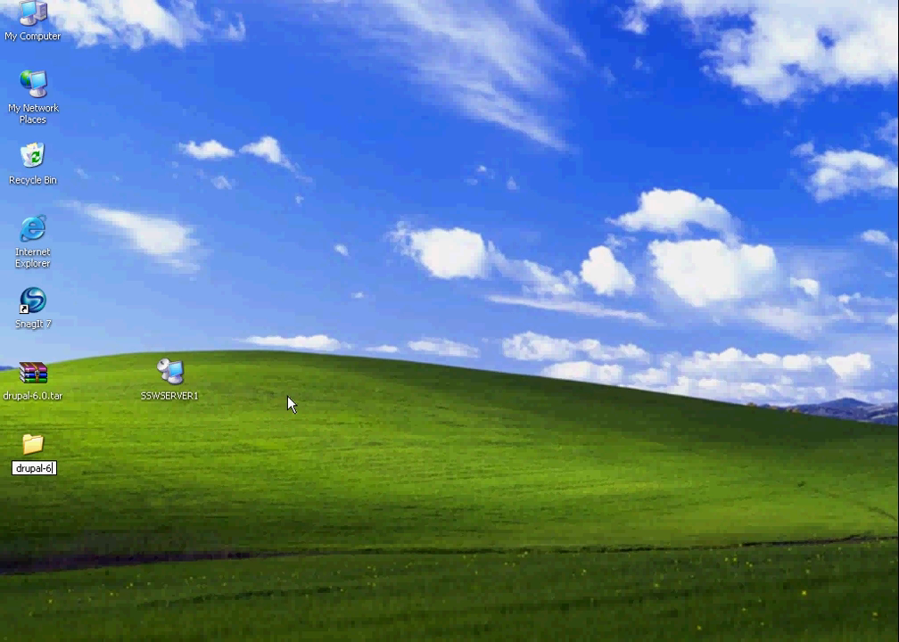
key(Return)
Step: Paste the drupal folder into C:\Program Files\xampp\htdocs
double_click(33, 30)
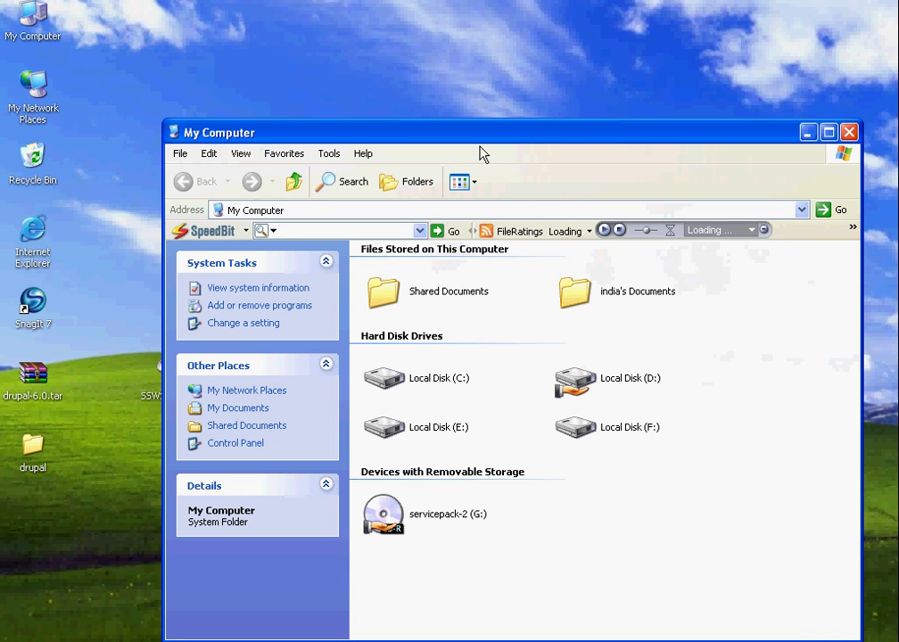
double_click(476, 134)
click(267, 254)
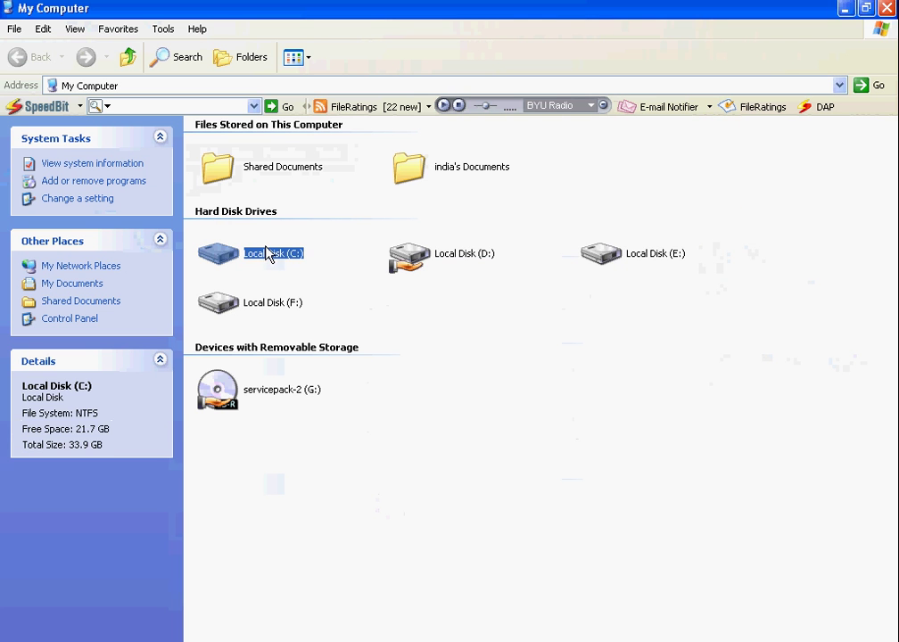
double_click(304, 256)
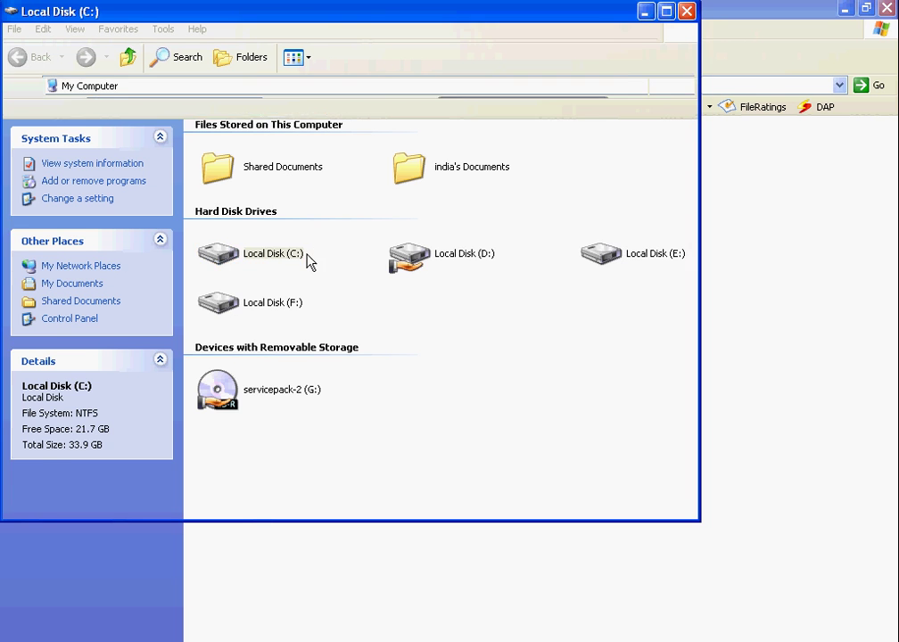
double_click(486, 24)
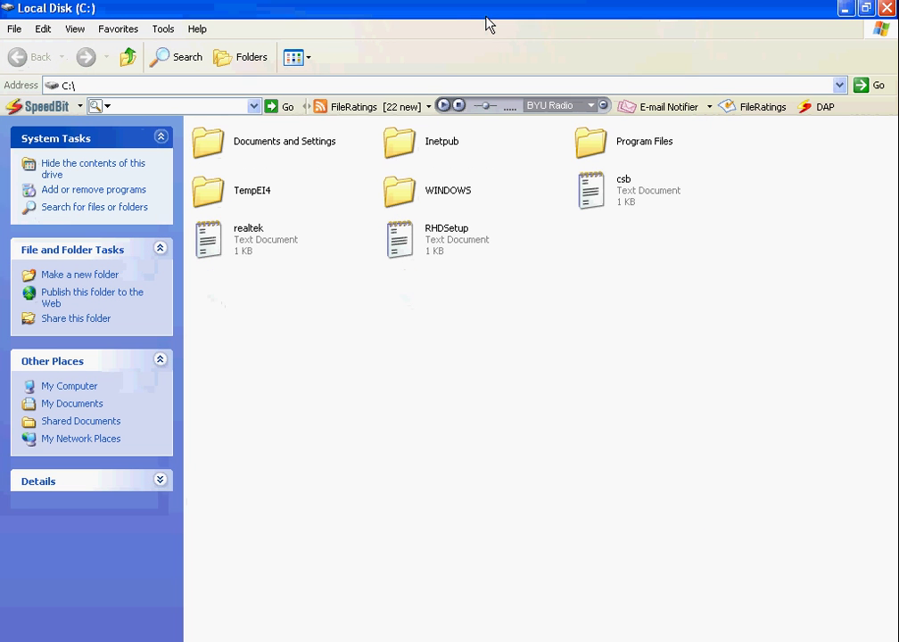
click(587, 148)
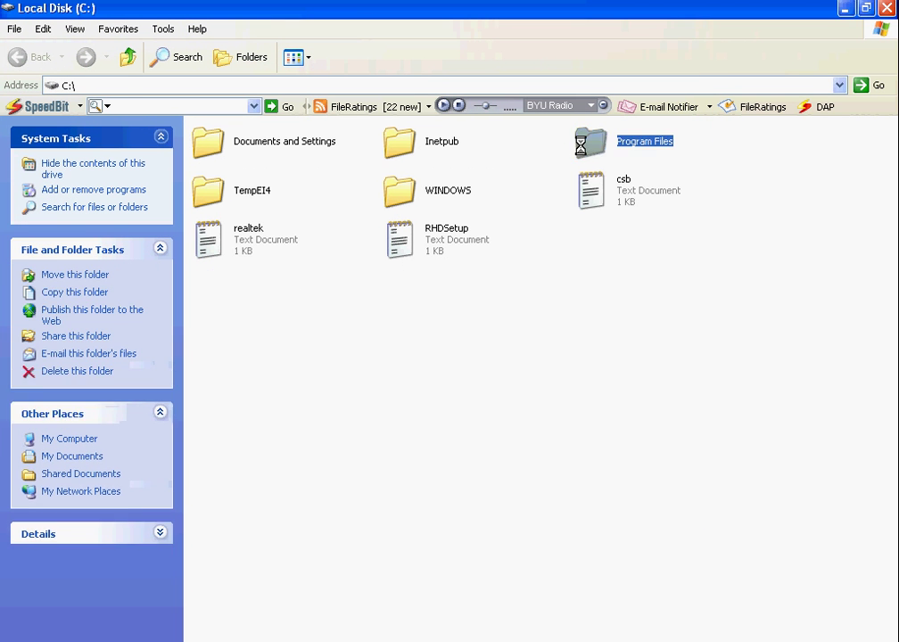
double_click(588, 148)
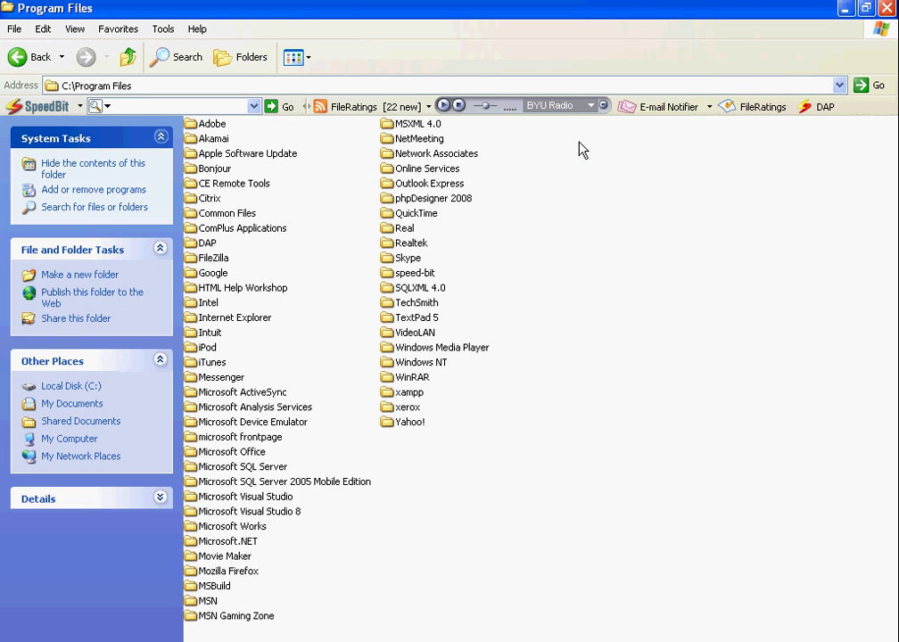
double_click(410, 393)
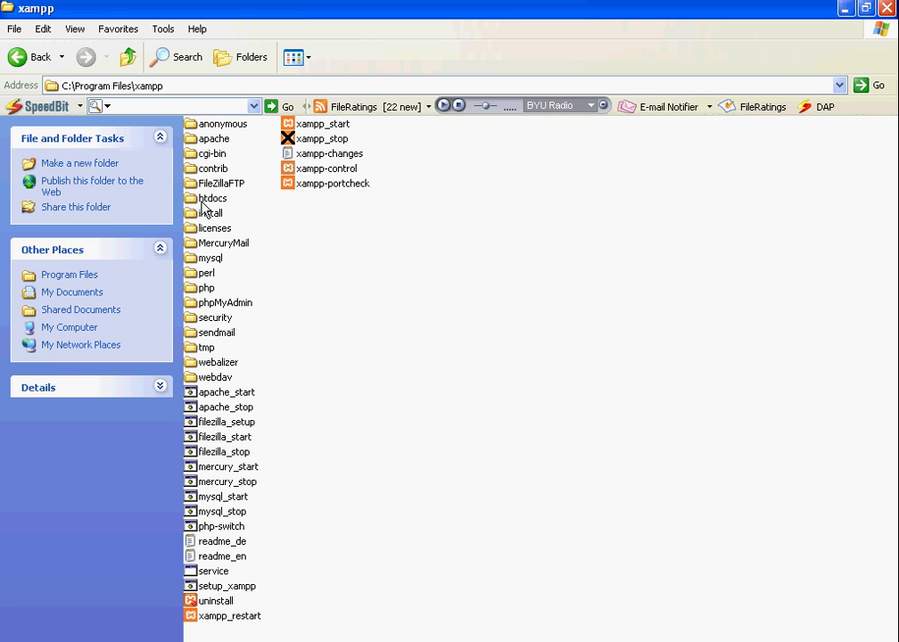
double_click(211, 199)
right_click(330, 214)
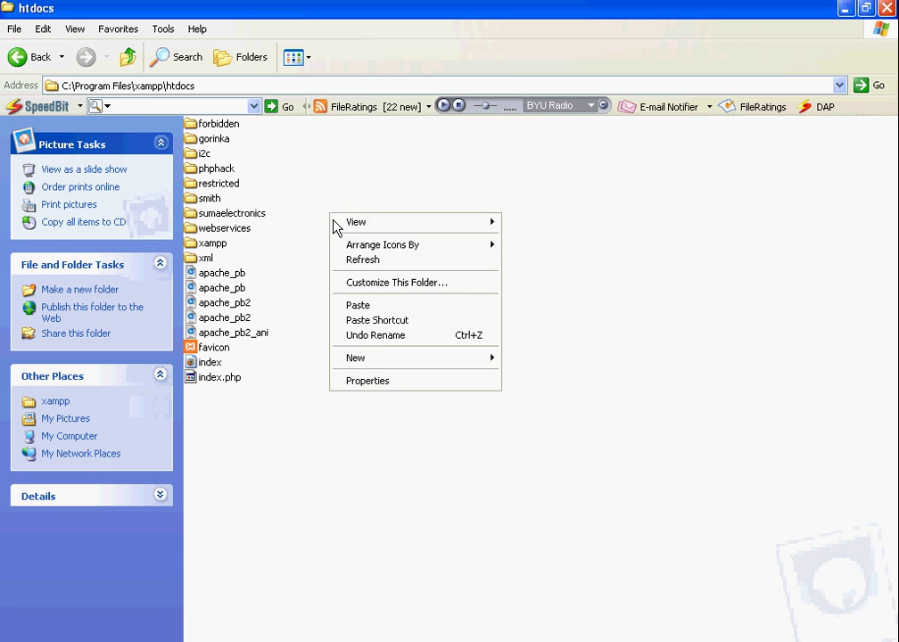
click(359, 306)
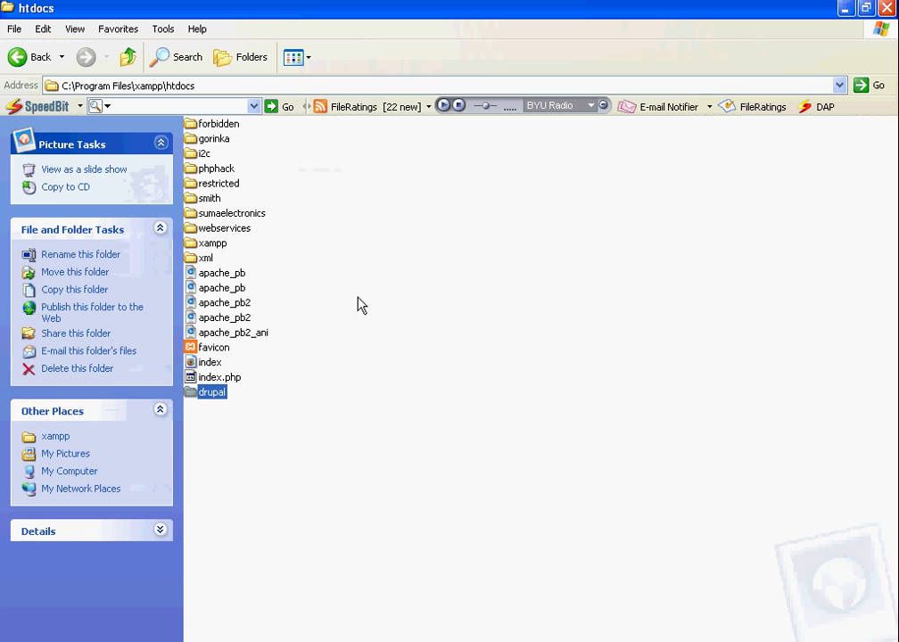
Step: Put away the Explorer windows and load localhost/drupal in Internet Explorer
click(845, 11)
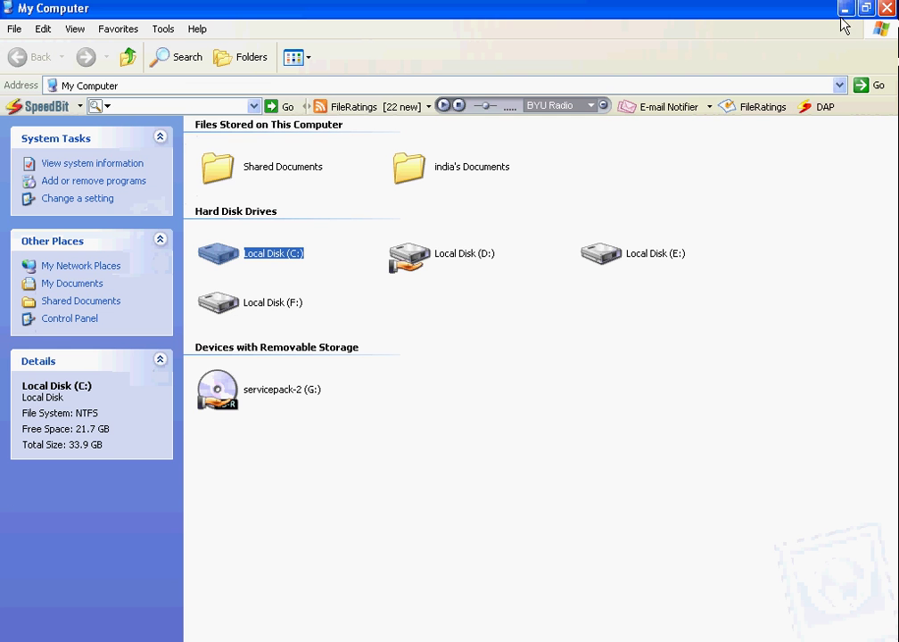
click(886, 9)
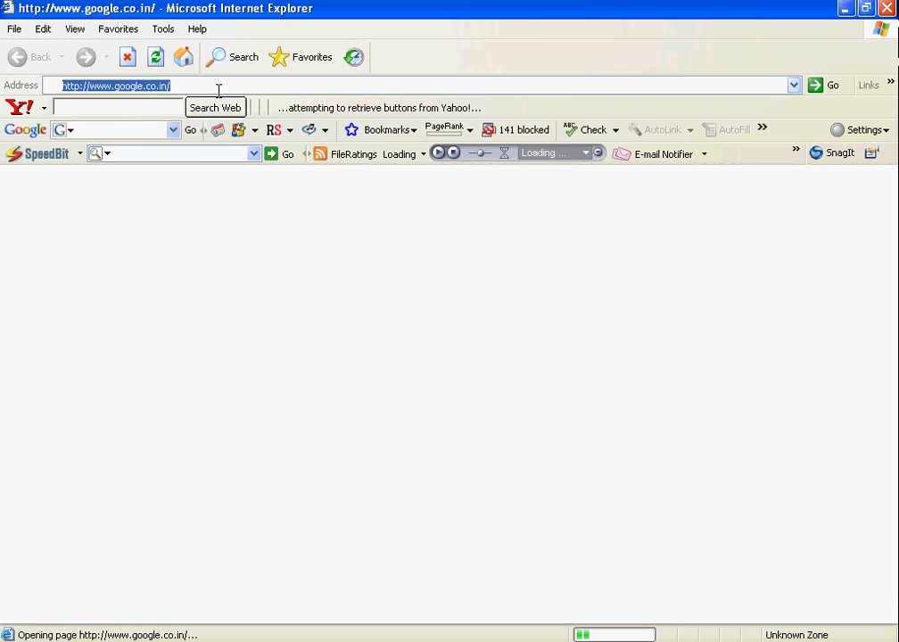
text(http)
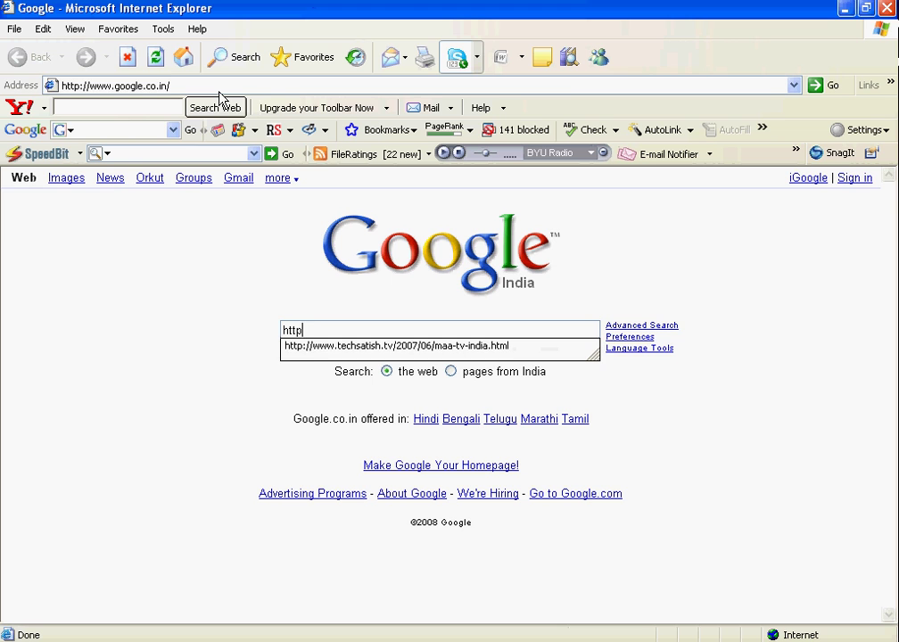
click(220, 87)
text(htpt)
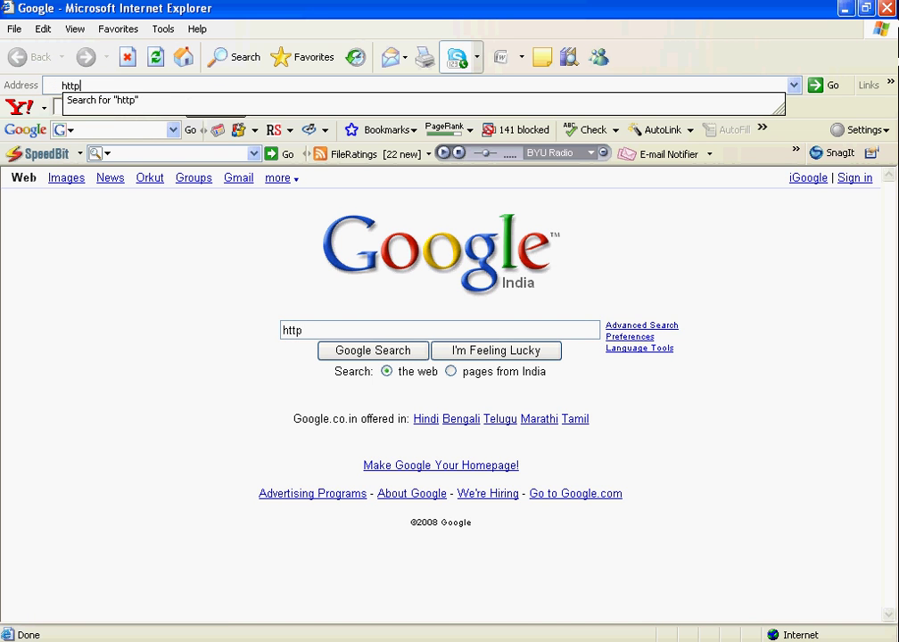
text(://localhos)
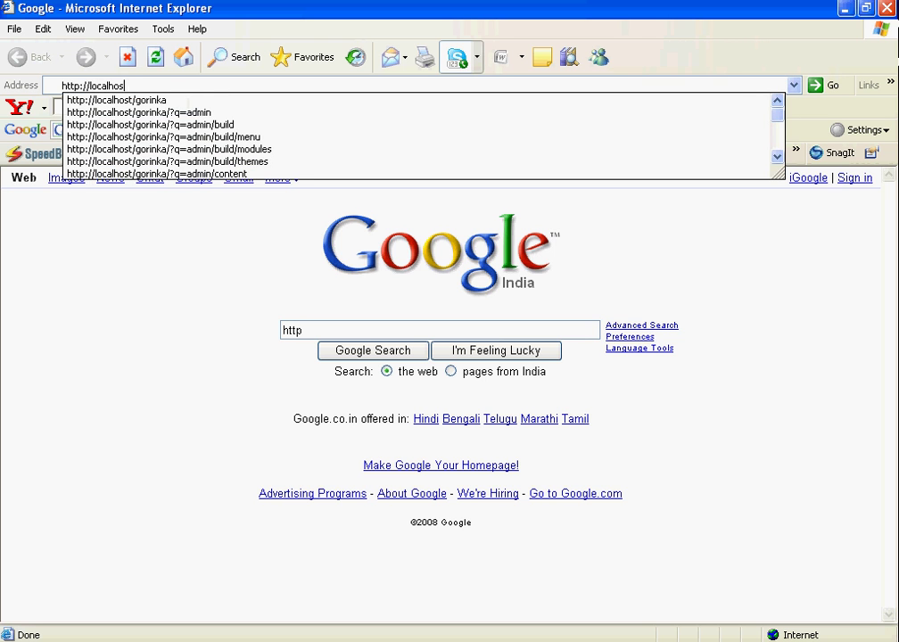
text(t/dr)
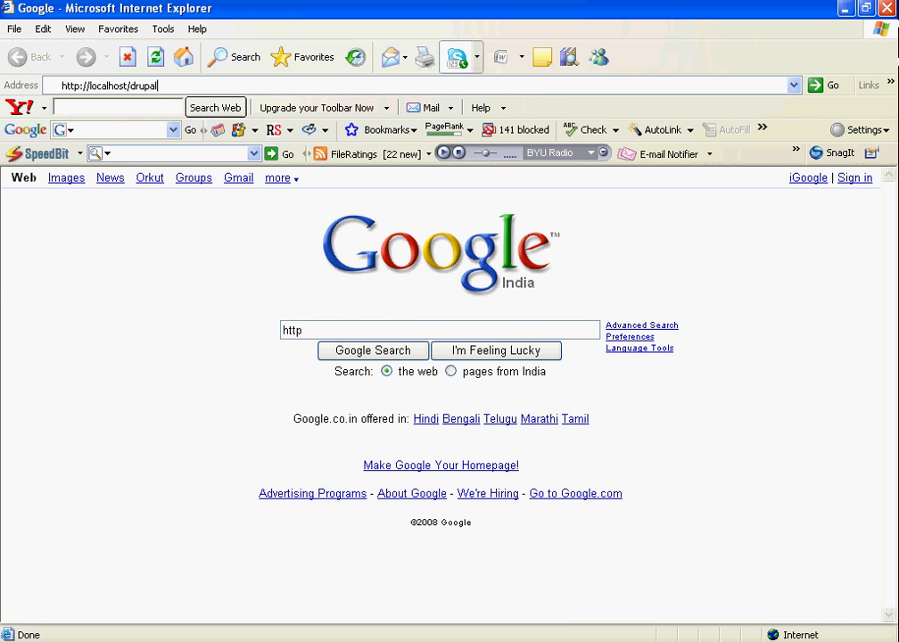
text(upal)
key(Return)
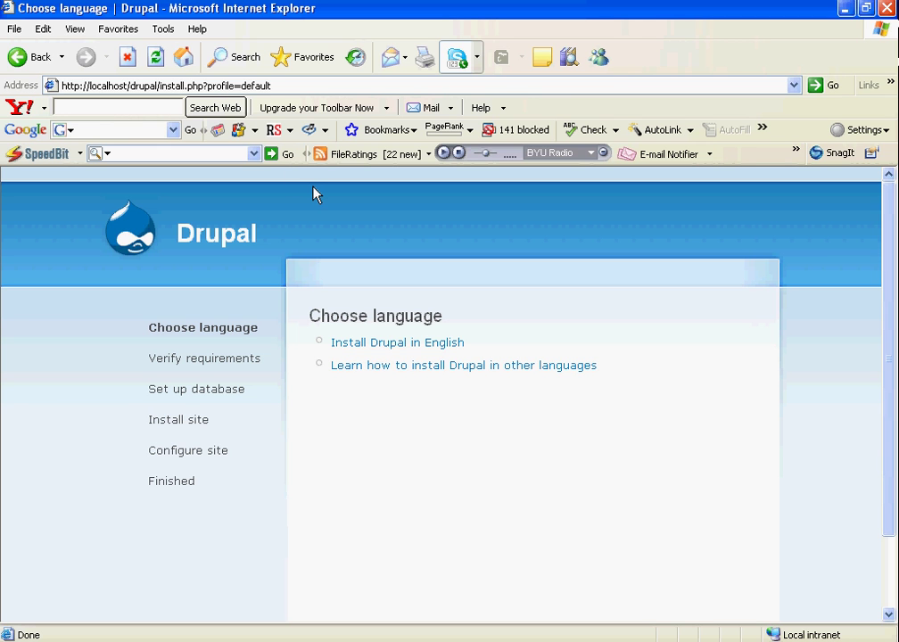
Step: Choose Install Drupal in English on the Choose language page
click(390, 344)
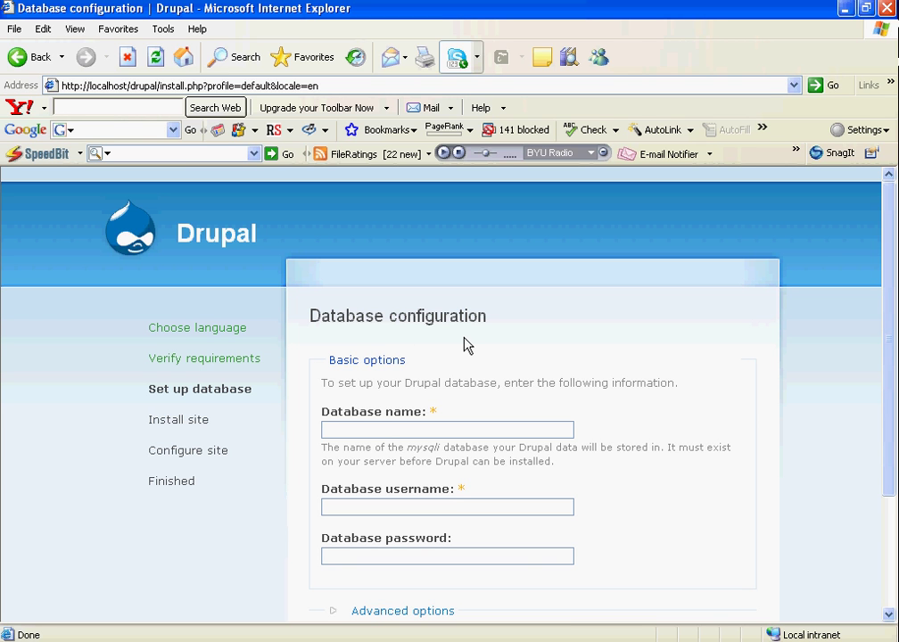
Step: Scroll down the still-blank Database configuration form
scroll(468, 345, down, 3)
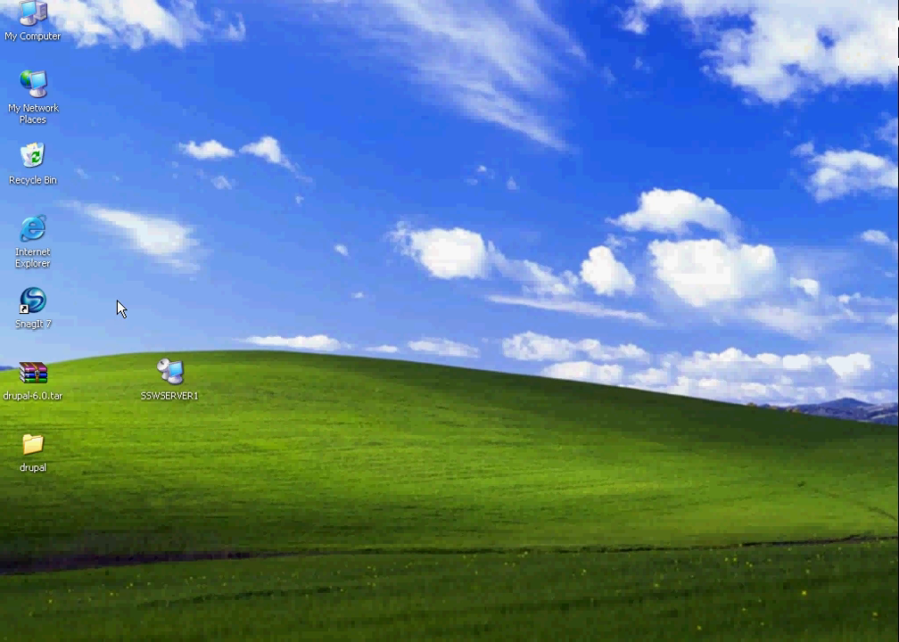
right_click(25, 231)
click(68, 237)
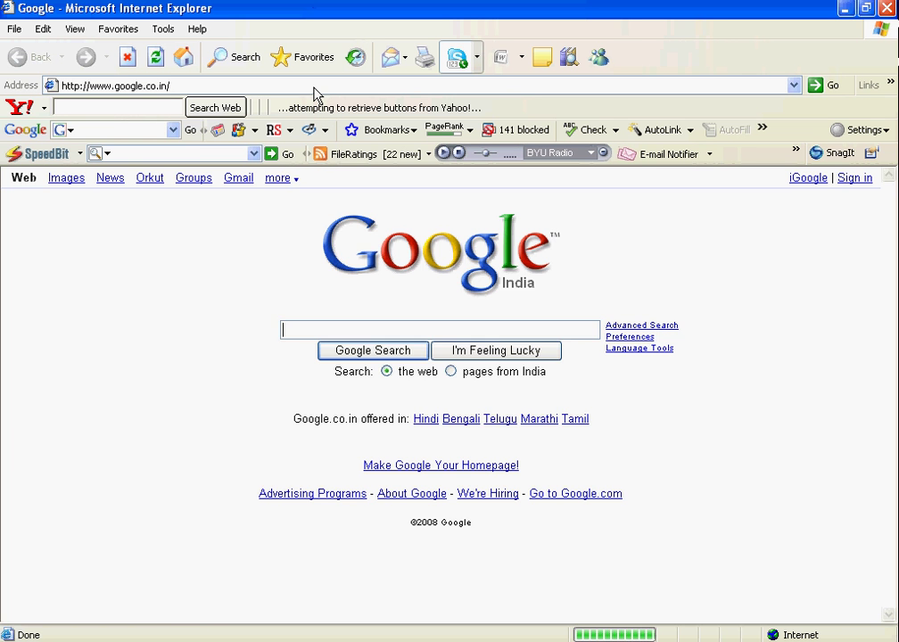
text(htt)
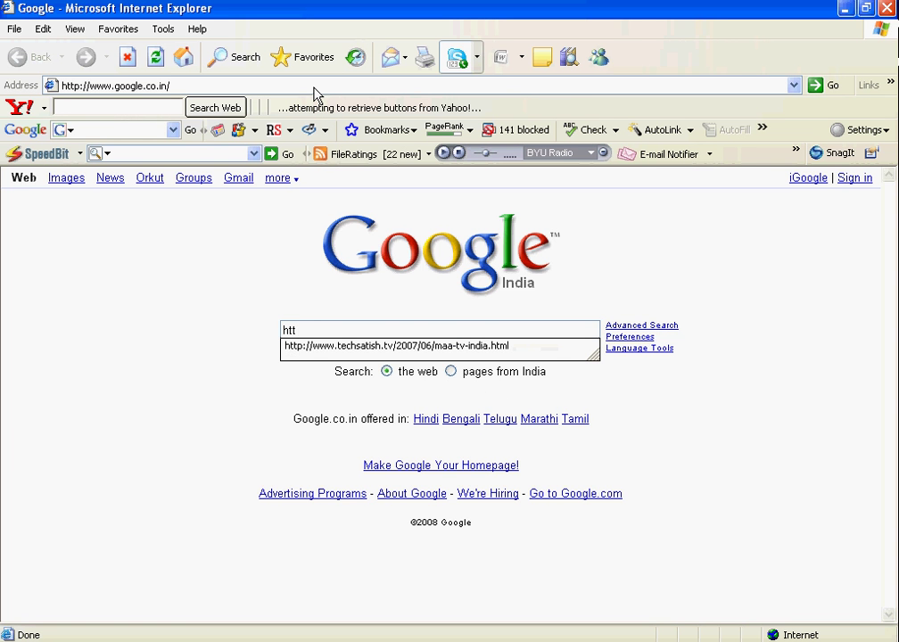
click(313, 86)
text(http)
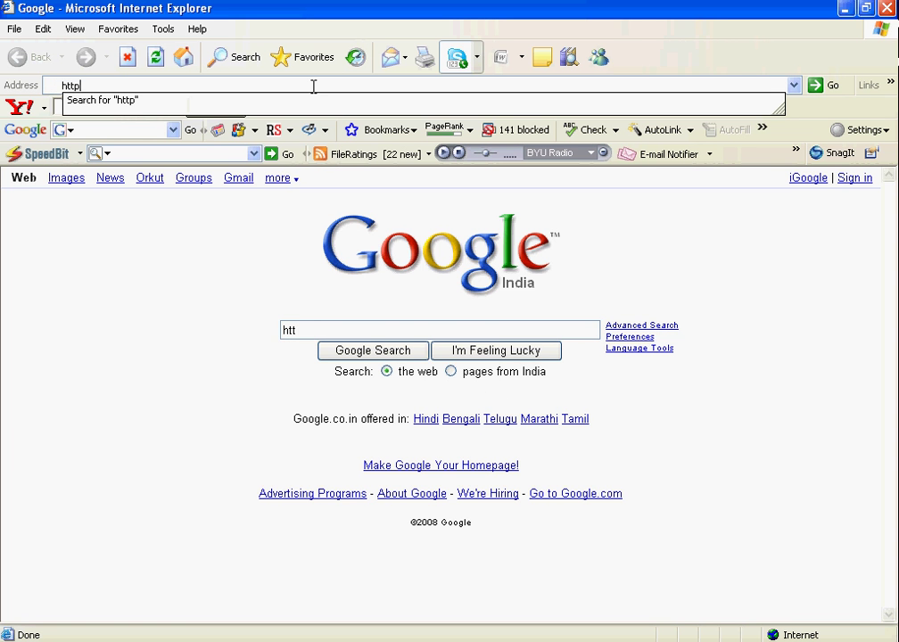
text(://)
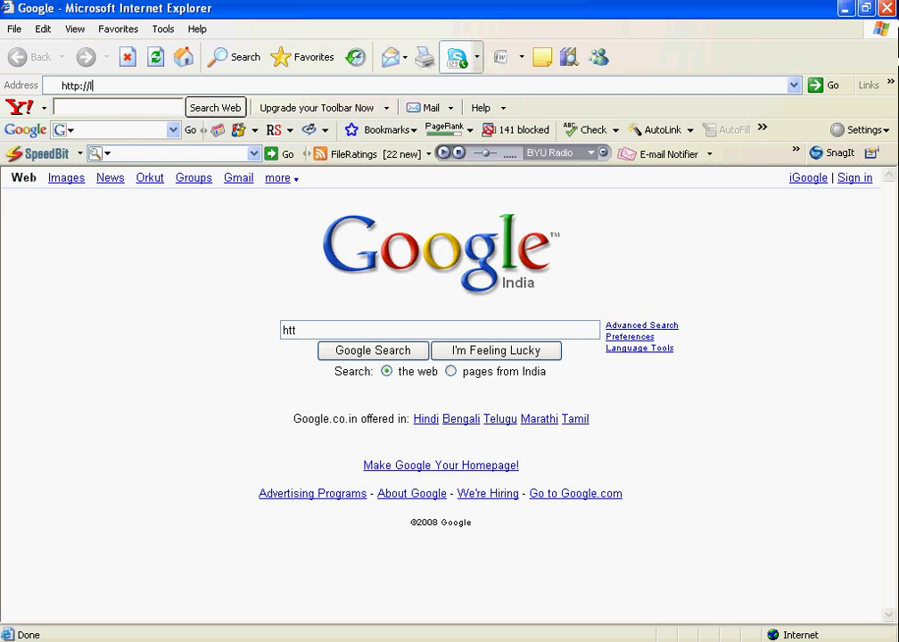
text(localhost/)
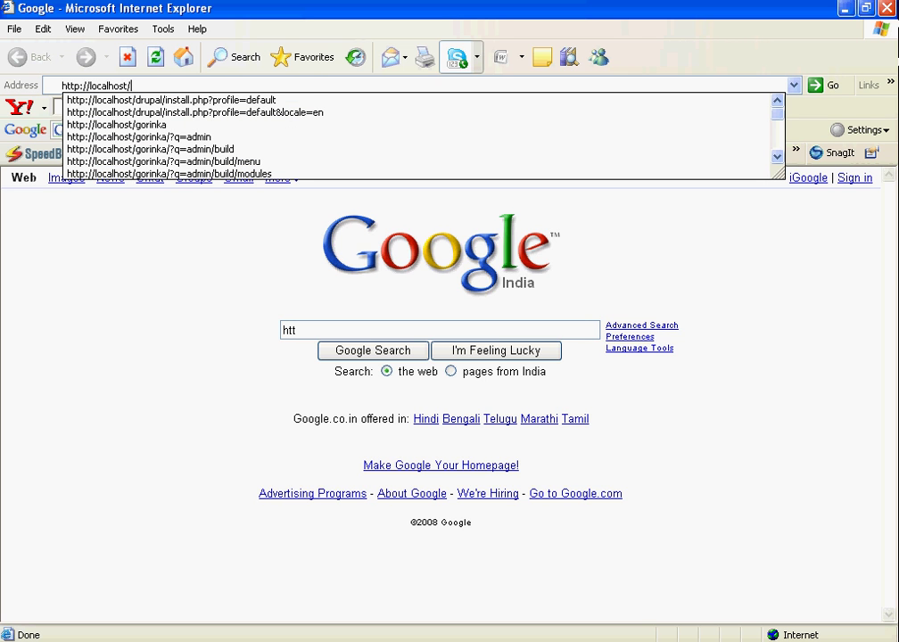
text(phpmyadmin)
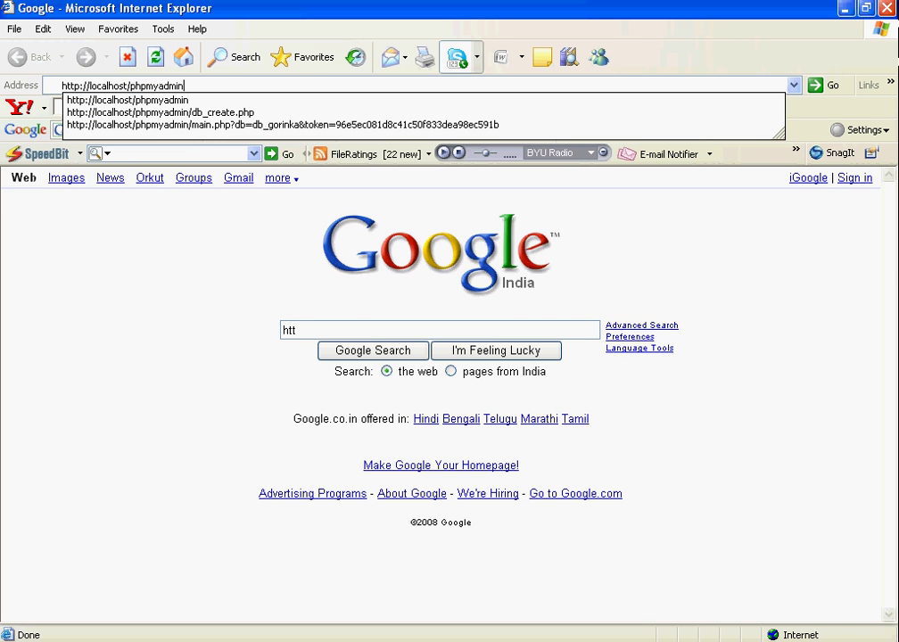
key(Return)
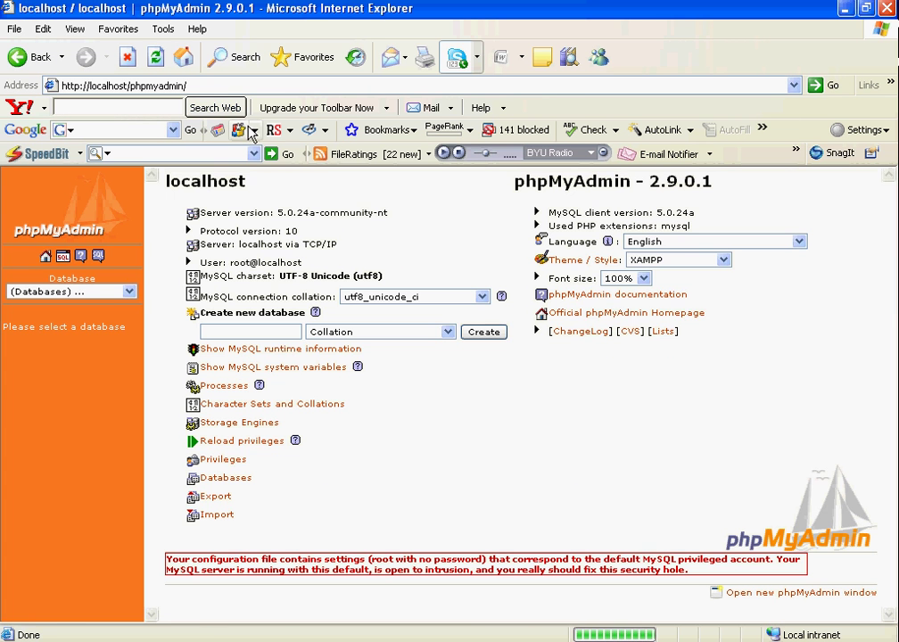
Step: Create an empty database named db_drupal in phpMyAdmin
click(129, 292)
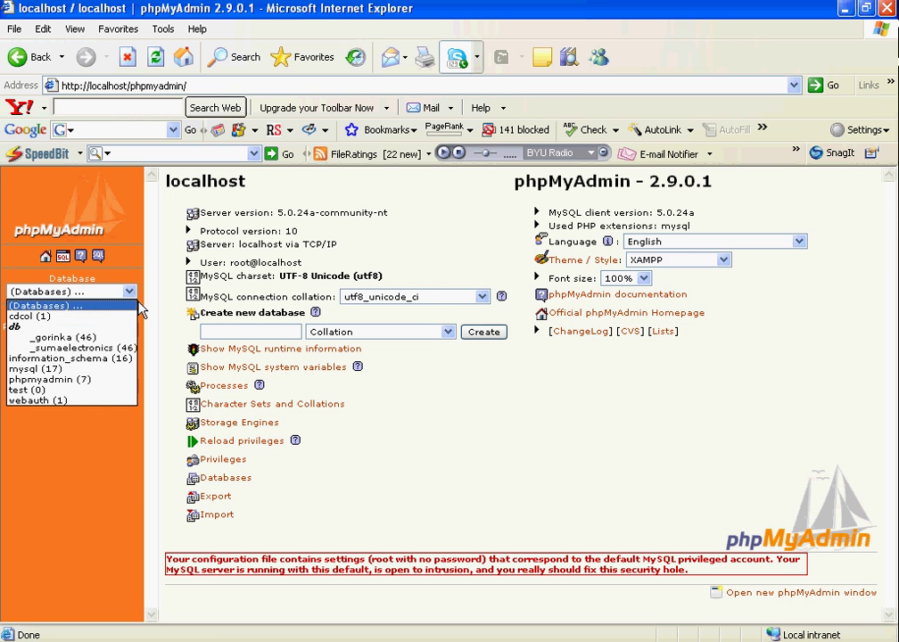
click(241, 332)
text(db)
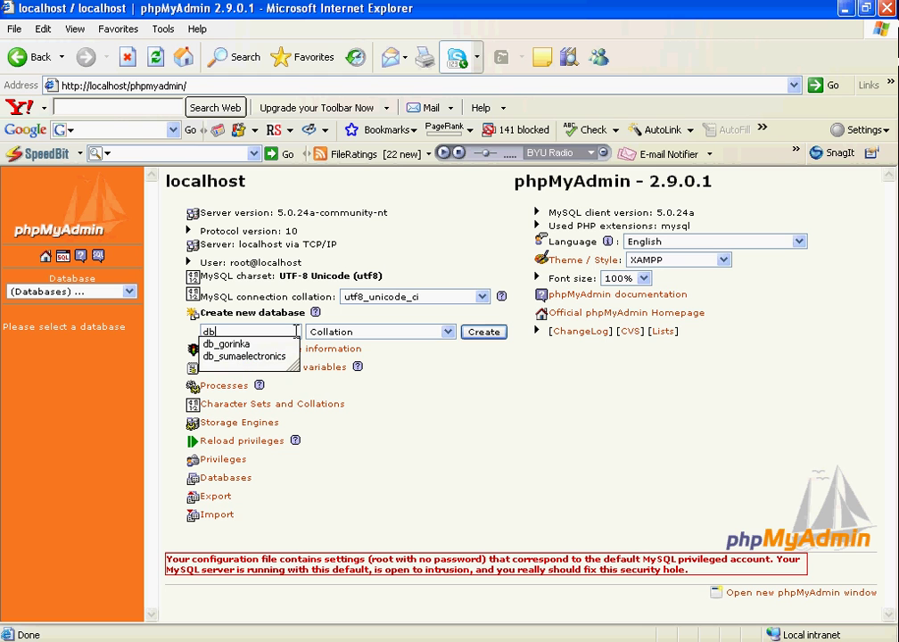
text(_drupal)
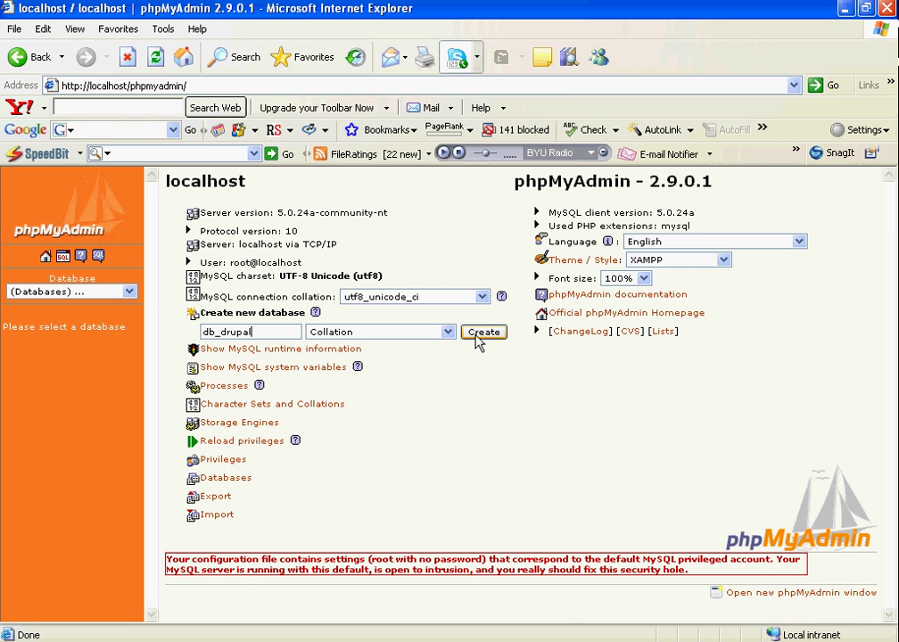
click(478, 335)
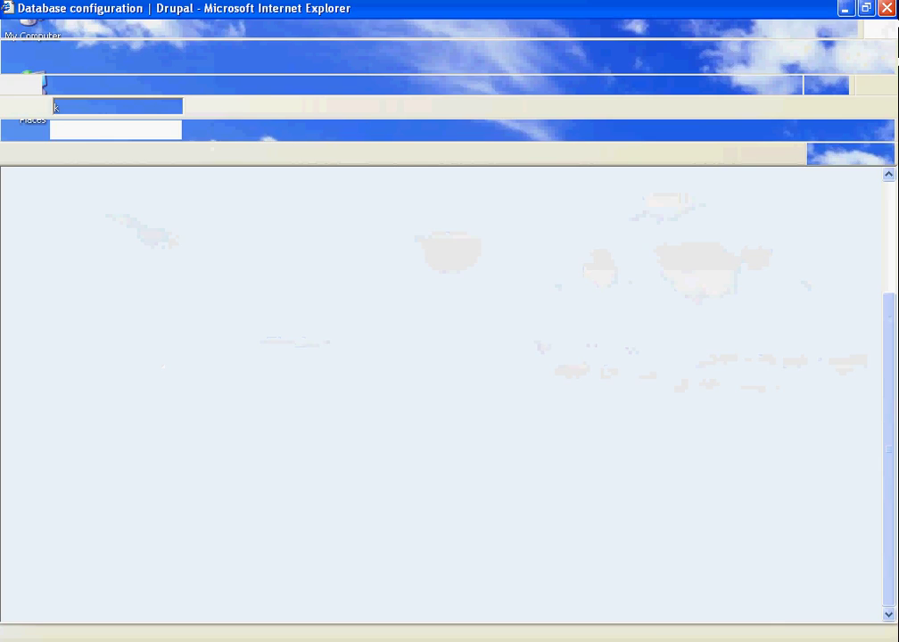
Step: Enter database name db_drupal and username root, then save and continue
click(355, 267)
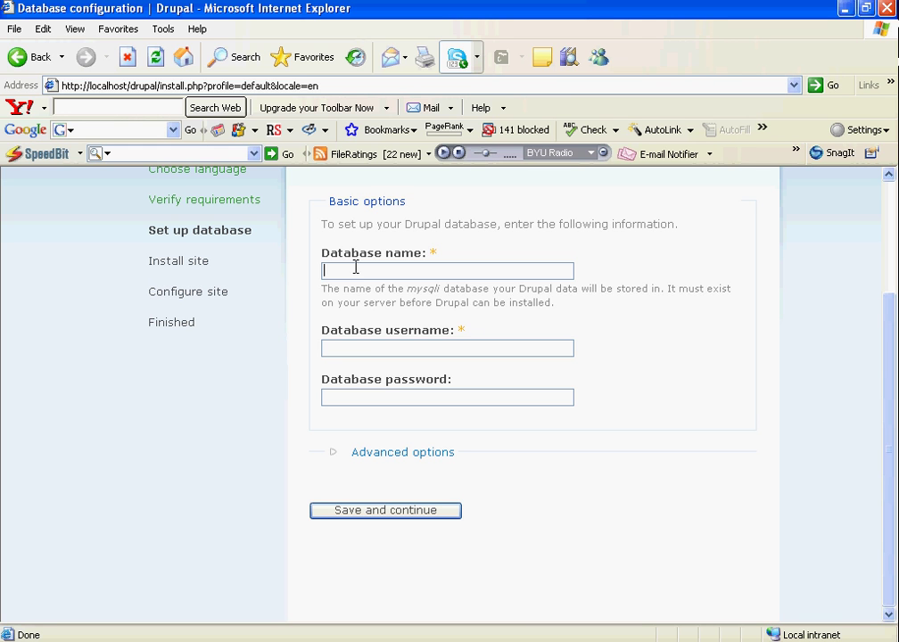
text(db_)
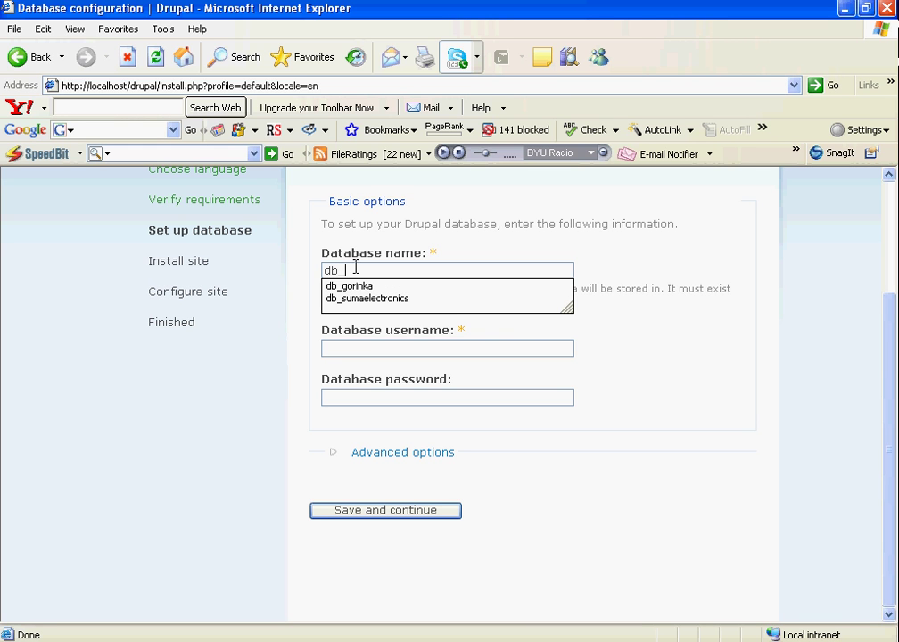
text(drupal)
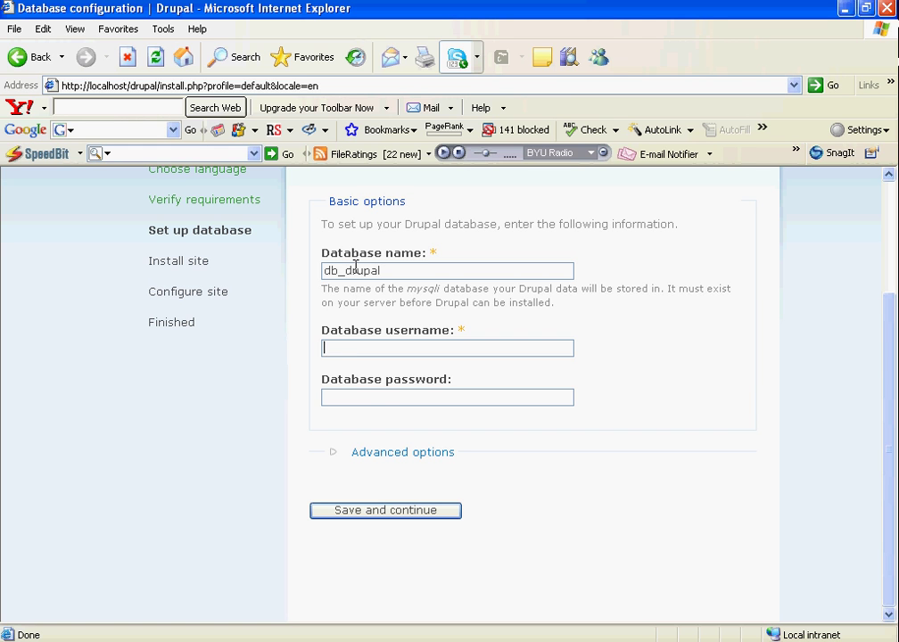
key(Tab)
text(root)
click(353, 511)
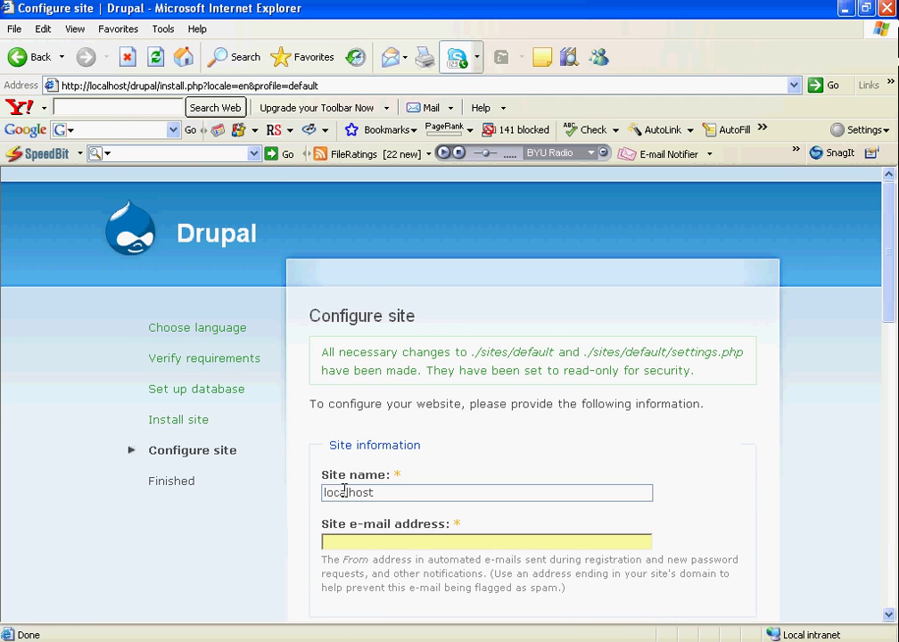
Step: Fill in the site e-mail address and set the administrator username to admin
scroll(345, 492, down, 3)
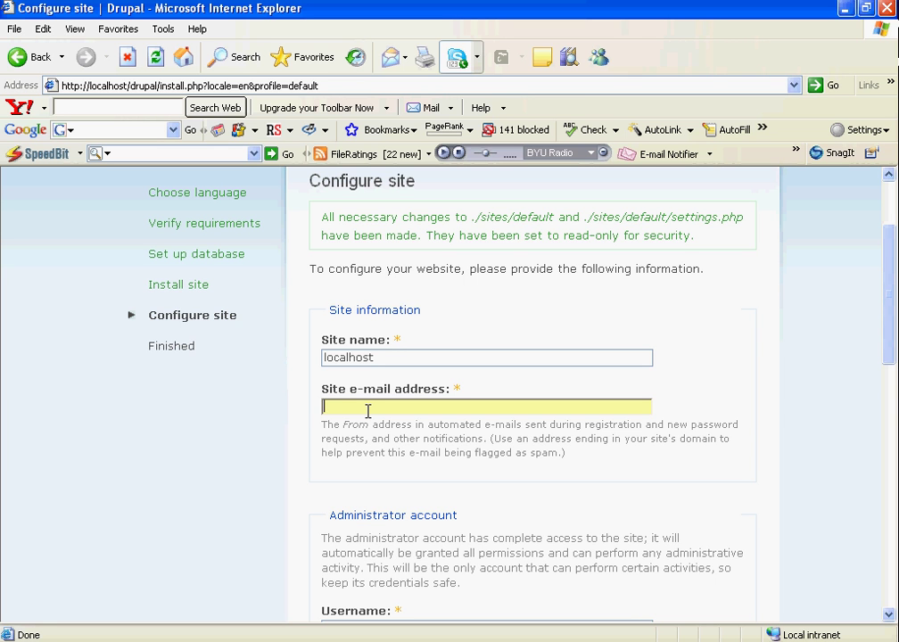
text(allu)
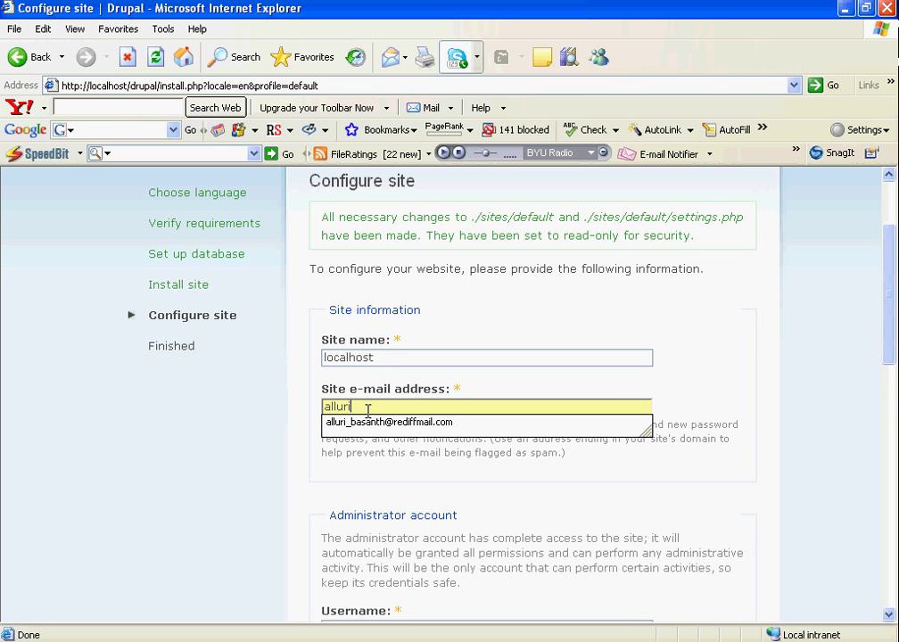
text(ri)
click(367, 422)
key(Tab)
scroll(410, 405, down, 5)
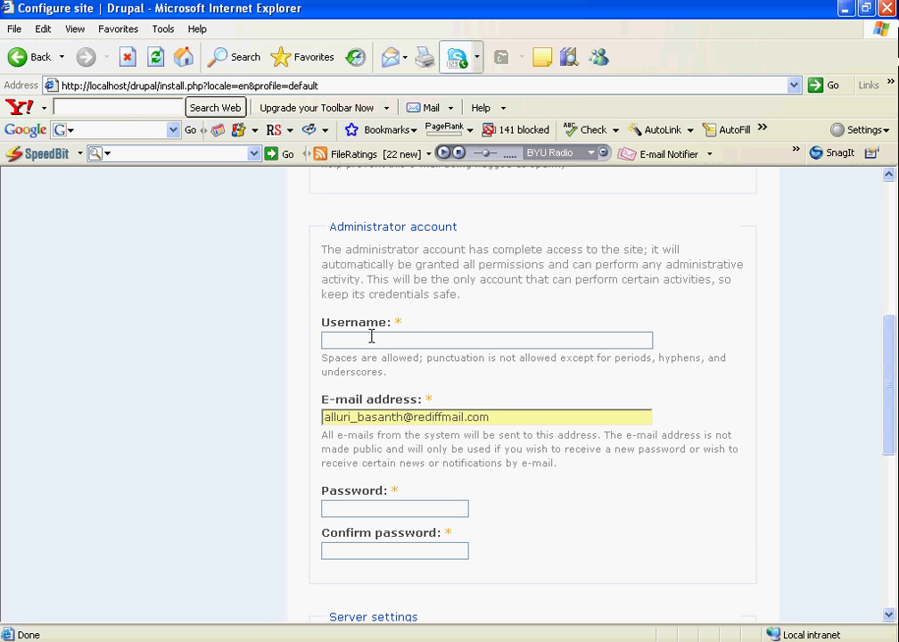
text(admin)
Step: Enter the administrator password and confirm it, then save the site configuration
click(360, 509)
text(admin12)
key(Tab)
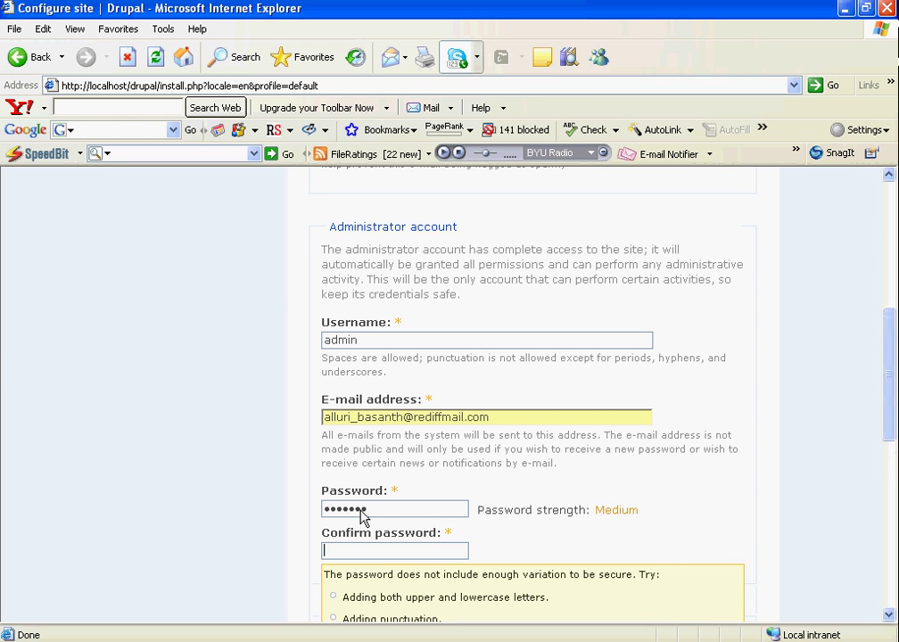
text(admin12)
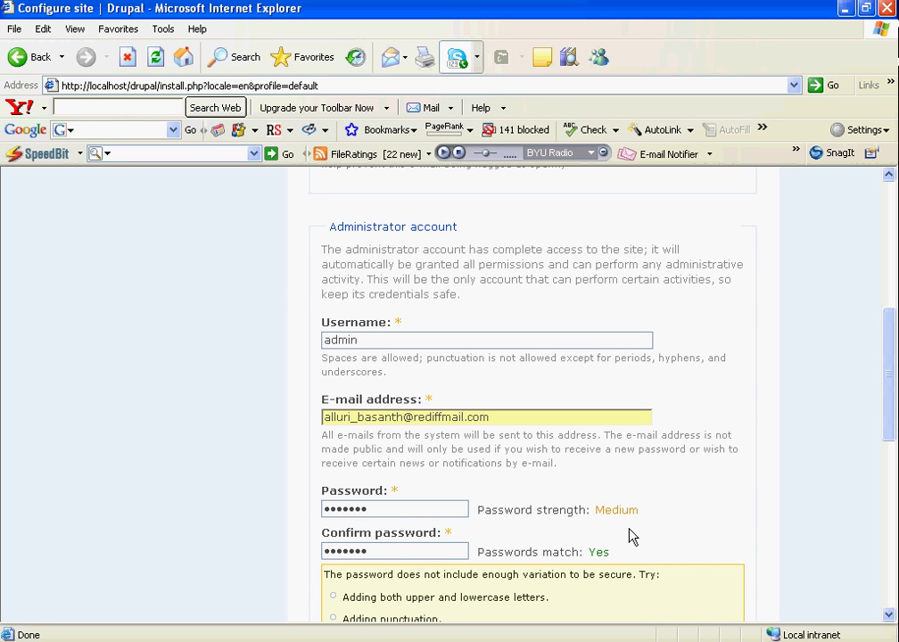
scroll(631, 533, down, 2)
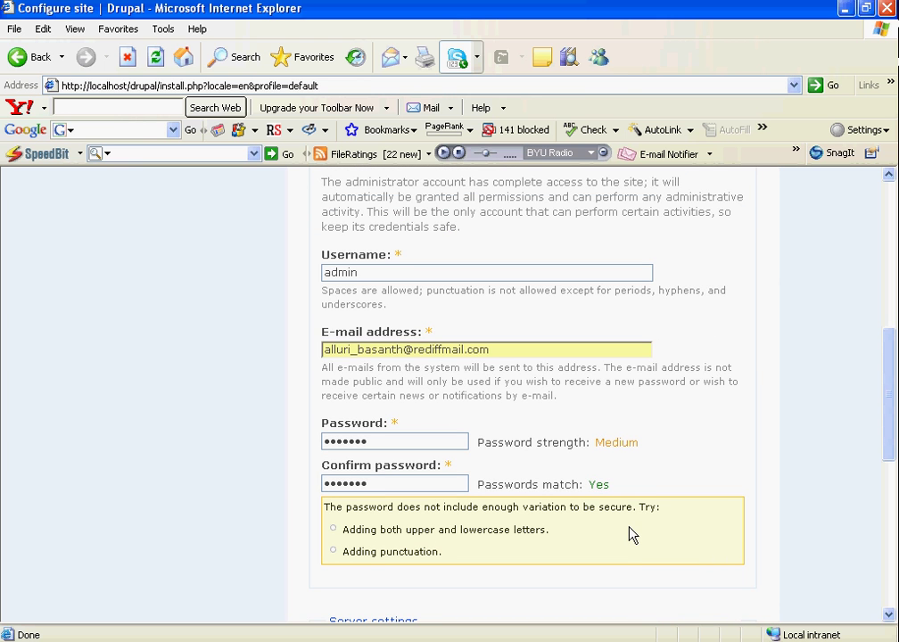
scroll(631, 534, down, 12)
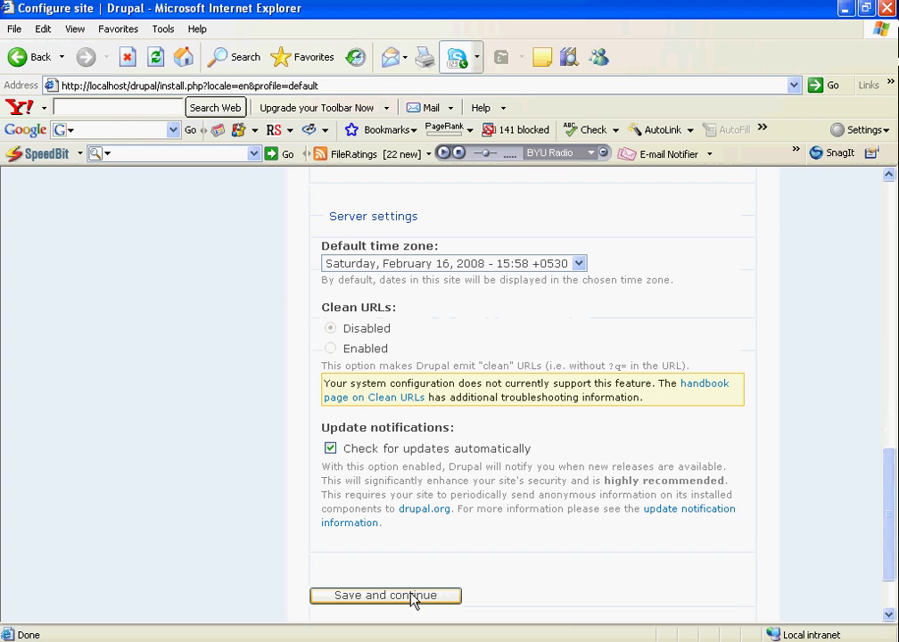
click(412, 595)
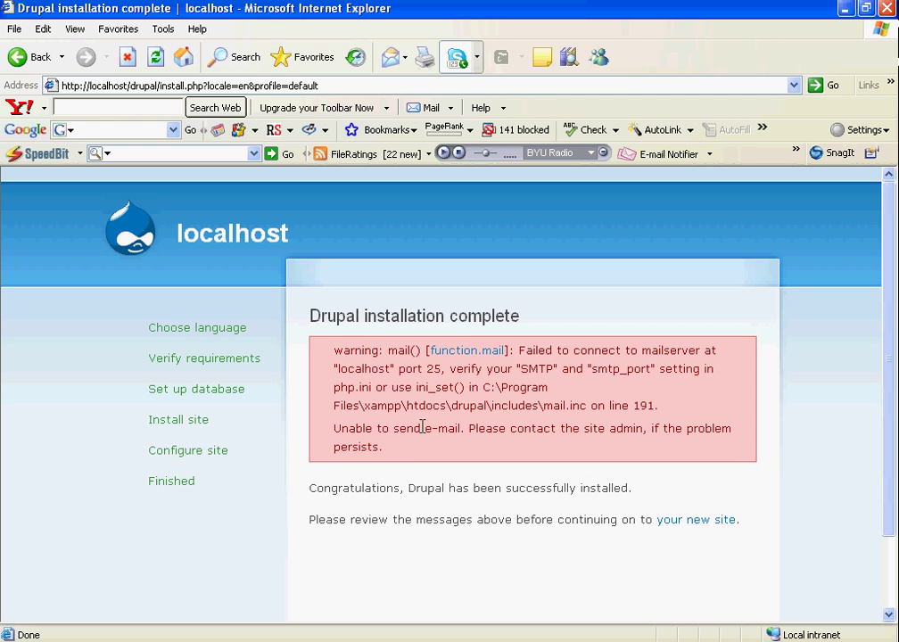
drag(421, 428, 469, 437)
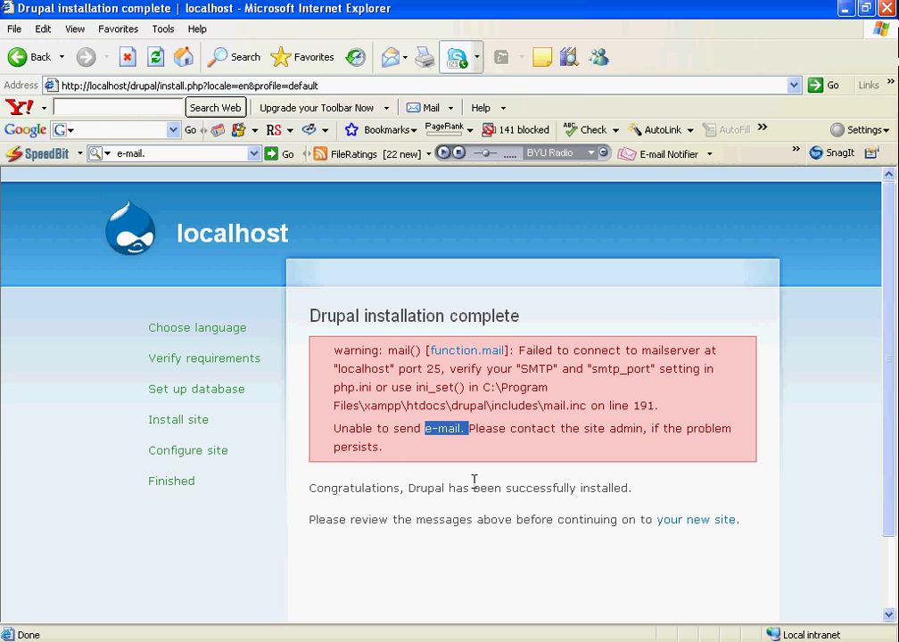
click(700, 526)
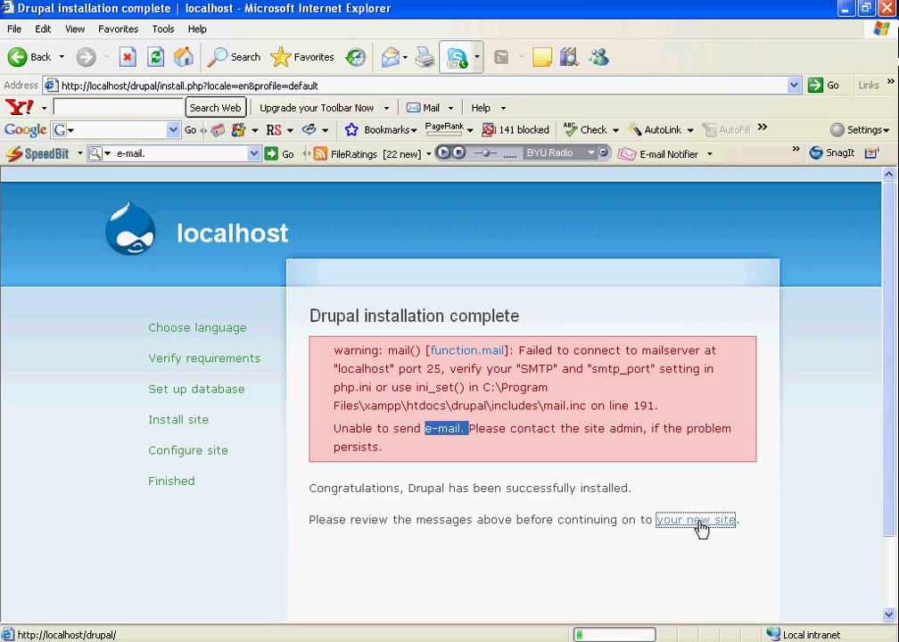